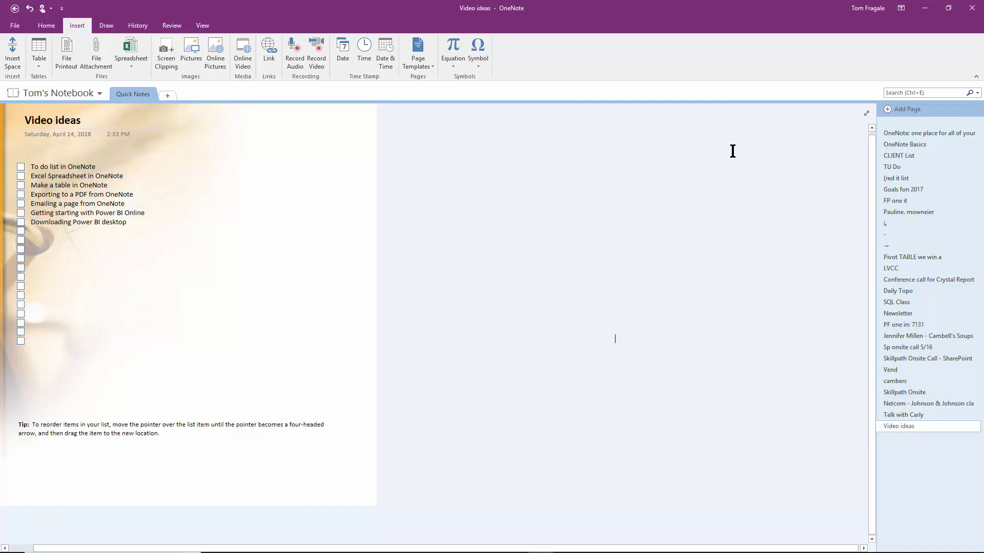
# Step: Open the newly added blank page and title it 'To Do List'
pyautogui.click(888, 109)
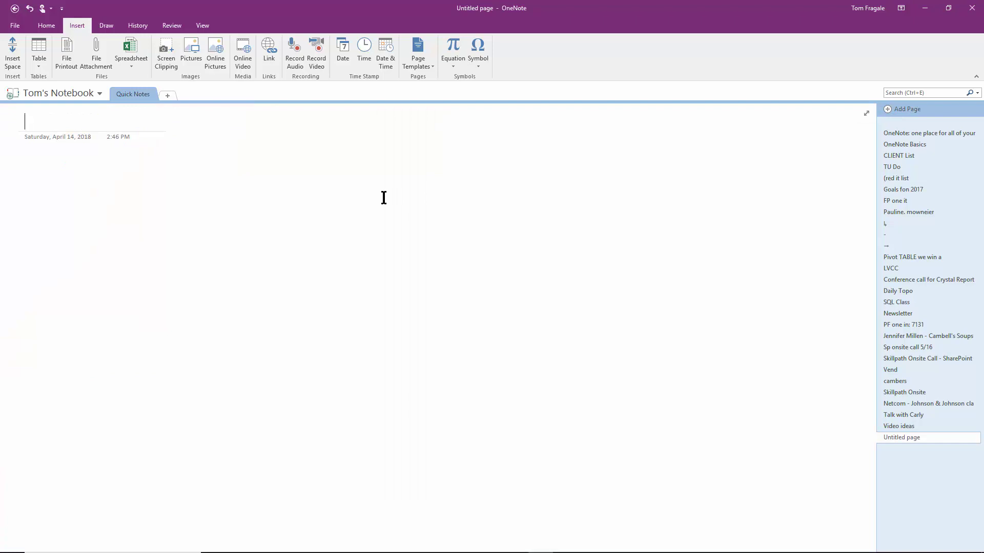
pyautogui.write('To D')
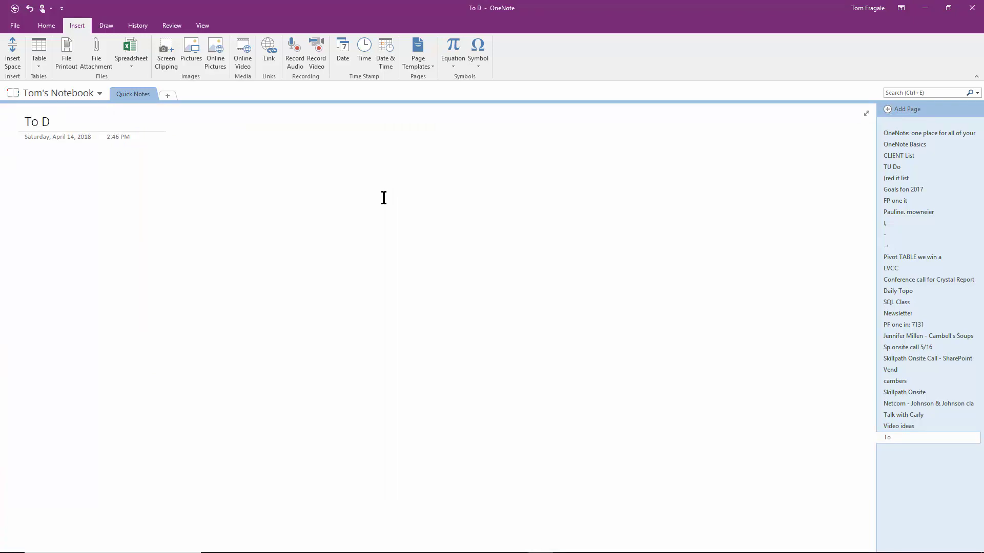
pyautogui.write('o List')
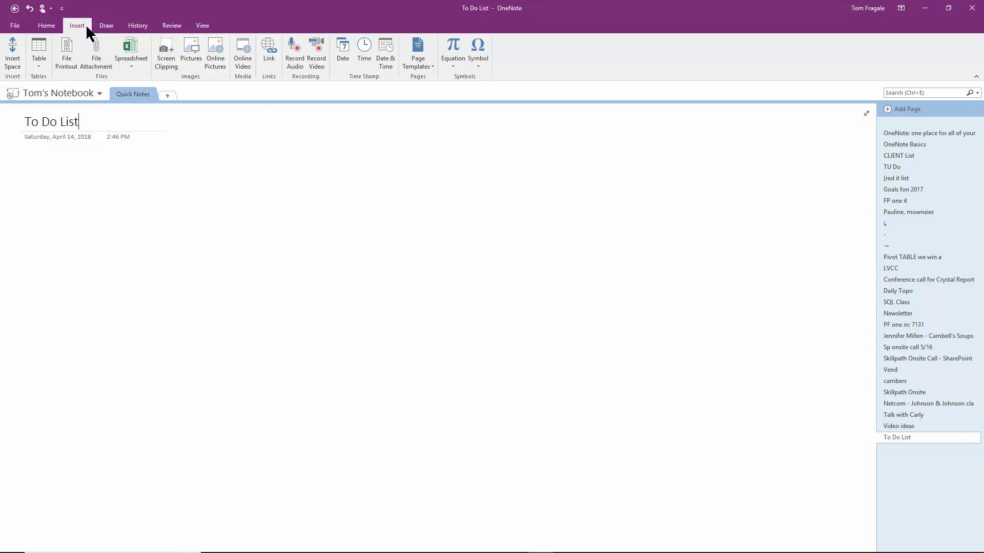
# Step: Create a page from the Simple To Do List template under Planners
pyautogui.click(419, 71)
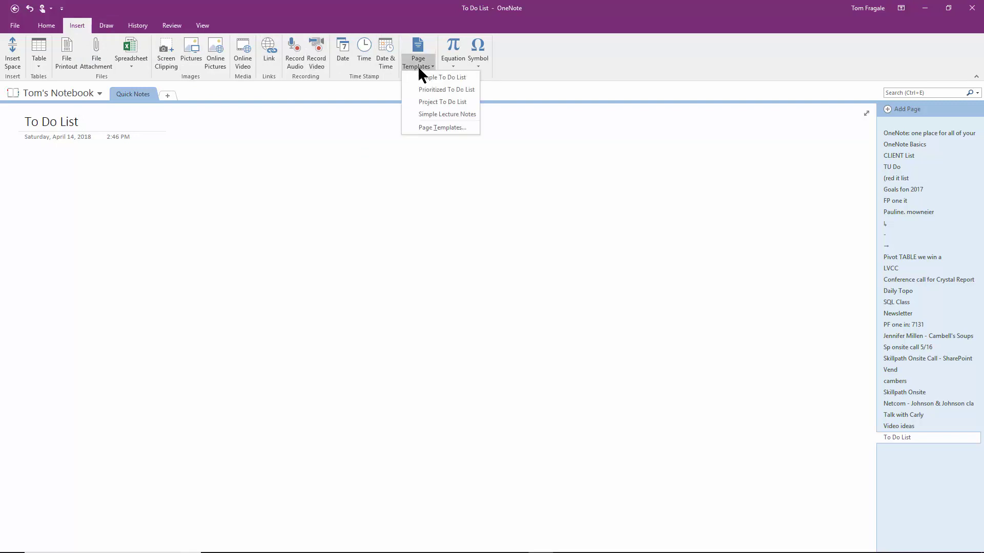
pyautogui.click(444, 128)
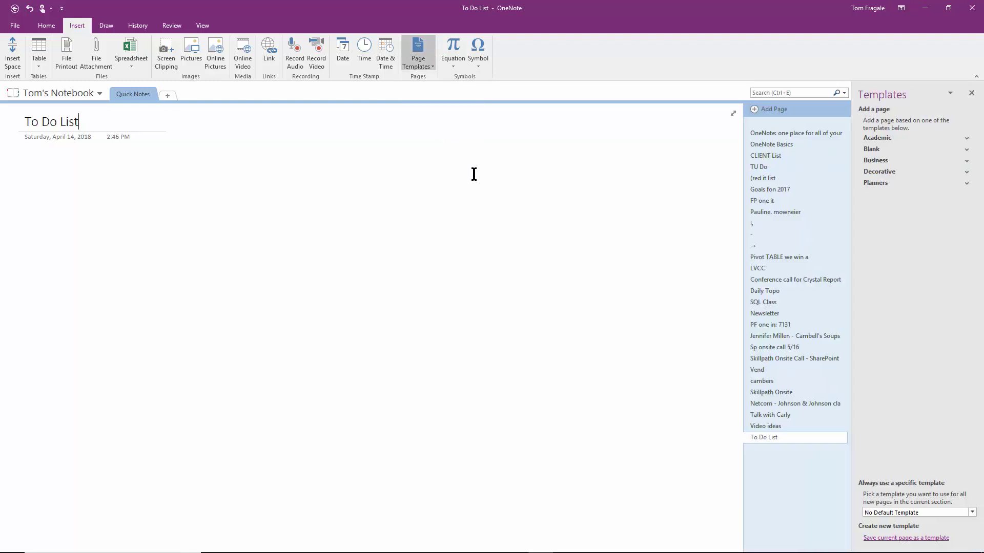
pyautogui.moveTo(769, 189)
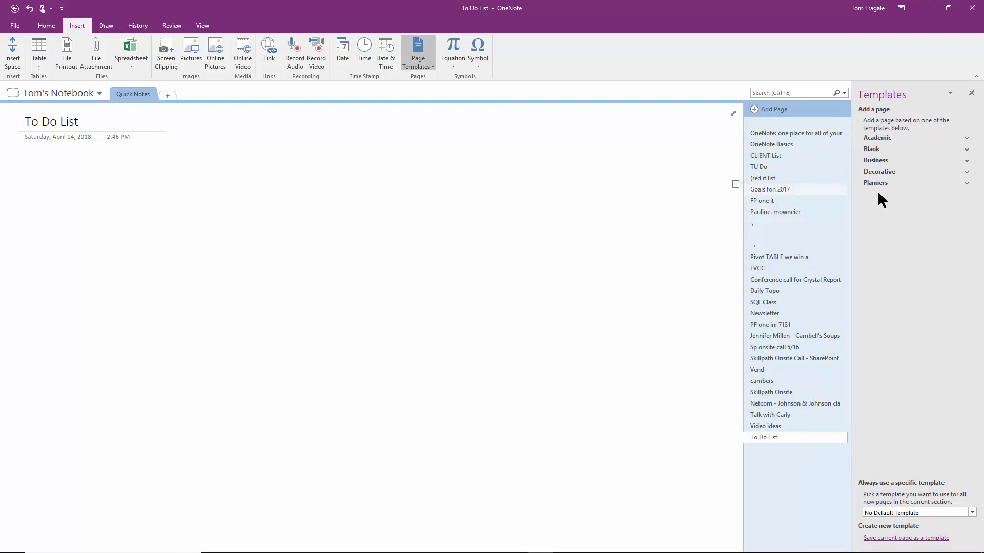
pyautogui.click(965, 183)
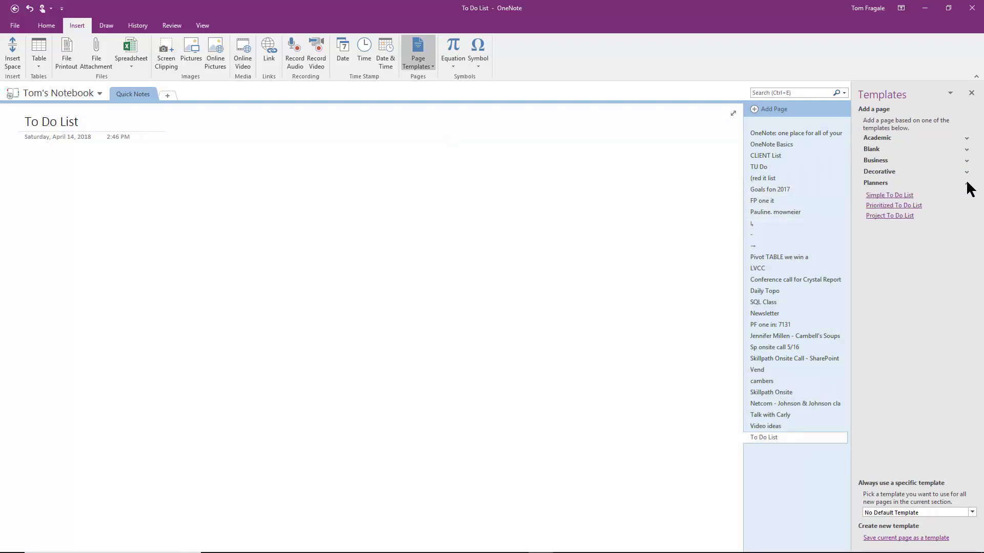
pyautogui.click(895, 195)
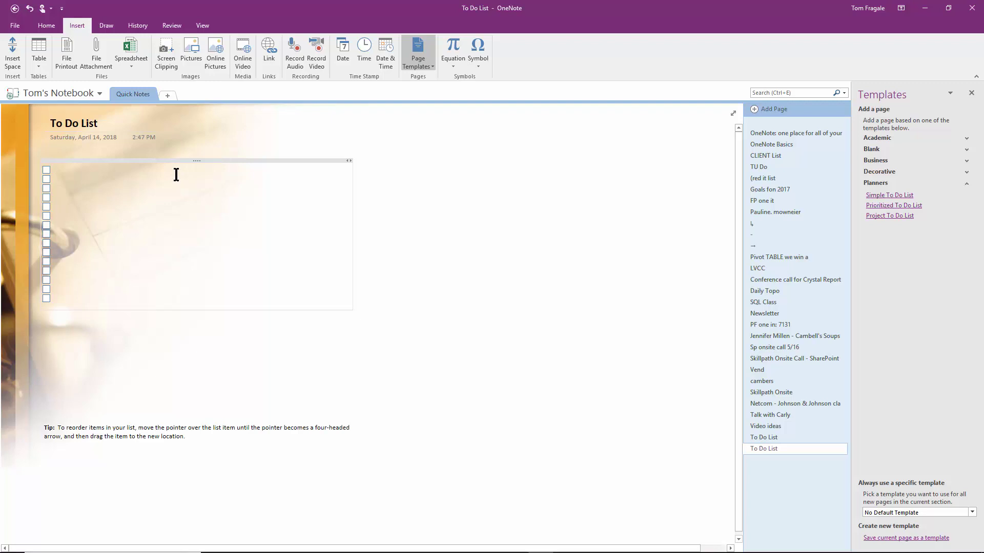
pyautogui.write('Record')
pyautogui.write(' This ideo')
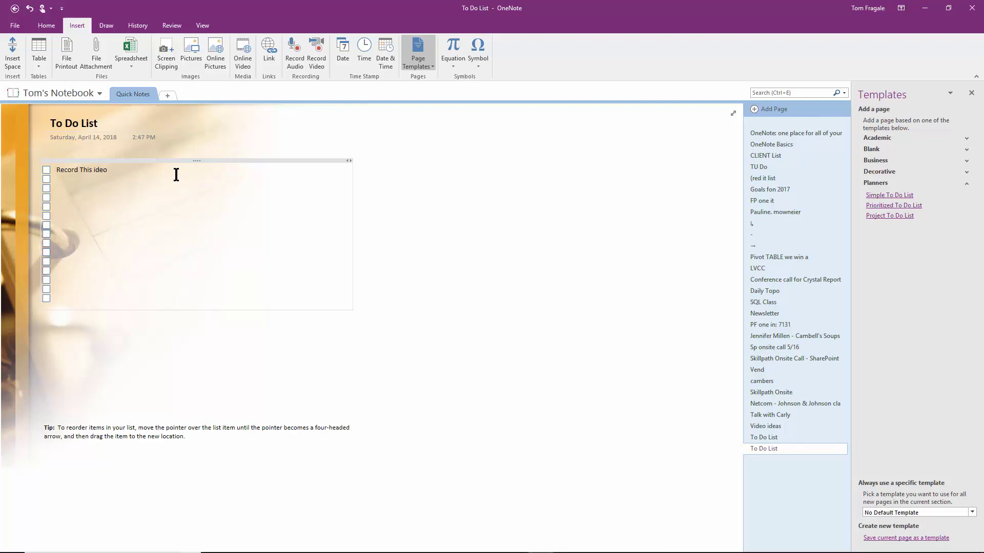
# Step: Enter the first tasks: Record This Video, Edit Video, Add Titles, fixing typos
pyautogui.press('BackSpace')
pyautogui.write('id')
pyautogui.press('BackSpace')
pyautogui.press('BackSpace')
pyautogui.press('BackSpace')
pyautogui.press('BackSpace')
pyautogui.write('Vid')
pyautogui.write('eo')
pyautogui.press('Return')
pyautogui.write('E')
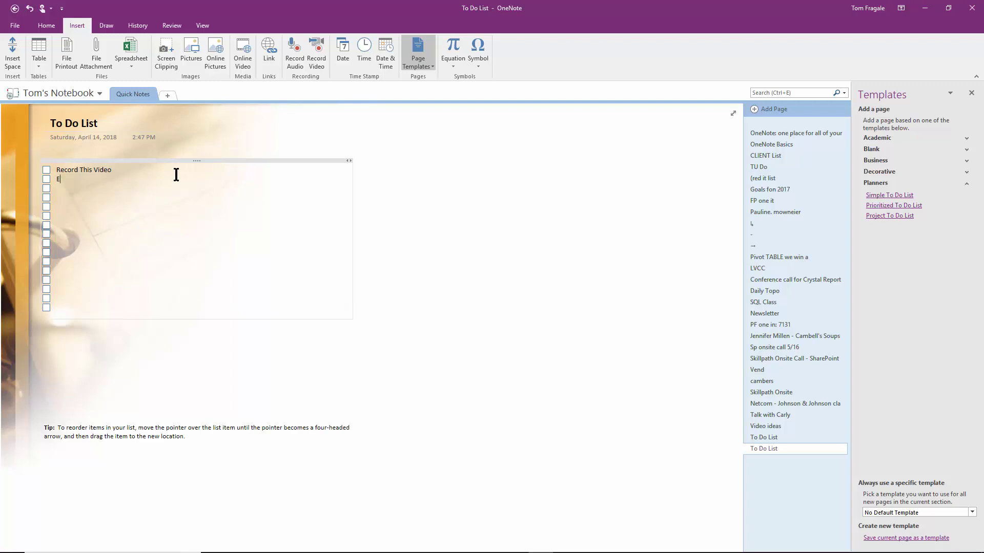
pyautogui.write('dit Video')
pyautogui.press('Return')
pyautogui.write('A')
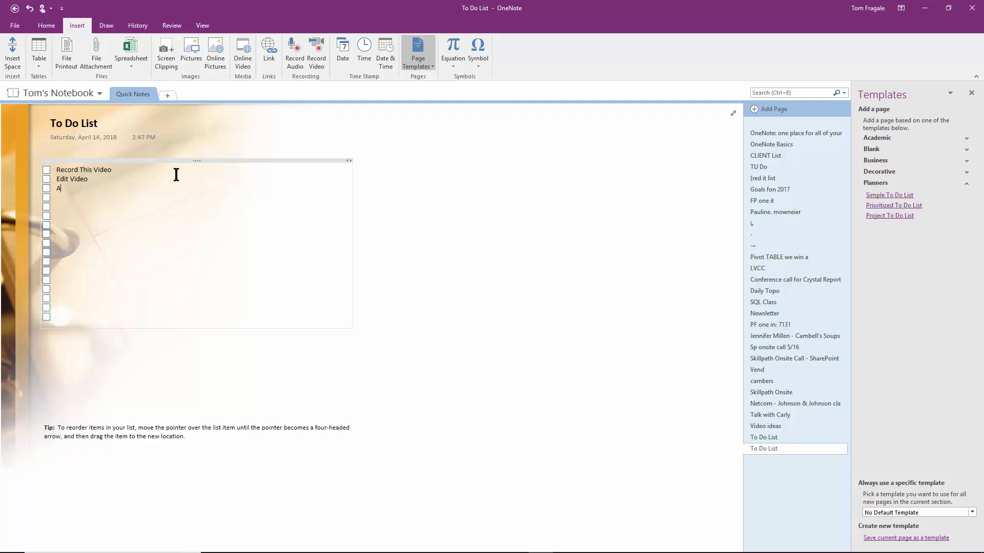
pyautogui.write('dd Tit')
pyautogui.write('les')
pyautogui.press('Return')
pyautogui.write('Add')
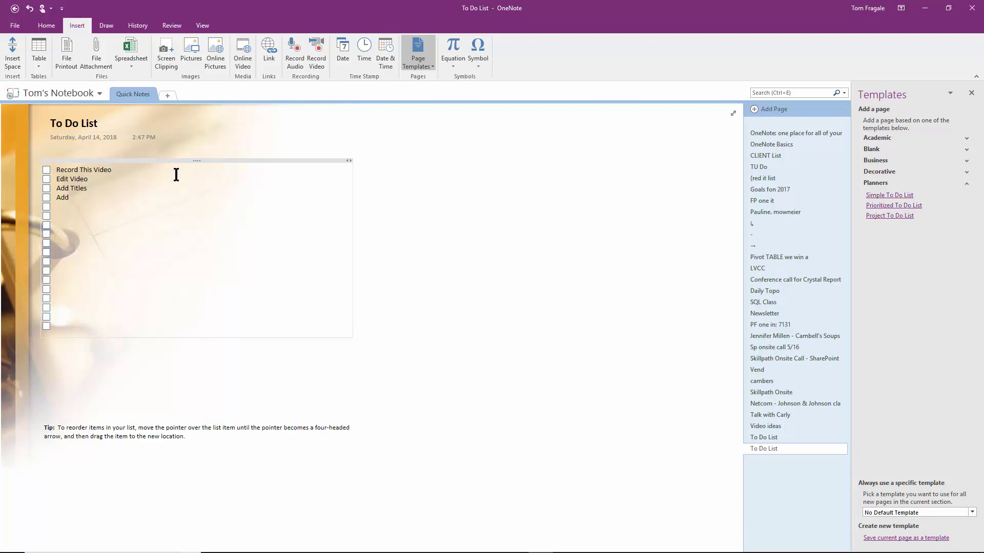
pyautogui.write(' Ending')
# Step: Enter the remaining tasks: Add Ending, Compile Video, Upload Video to Youtube
pyautogui.press('Return')
pyautogui.write('C')
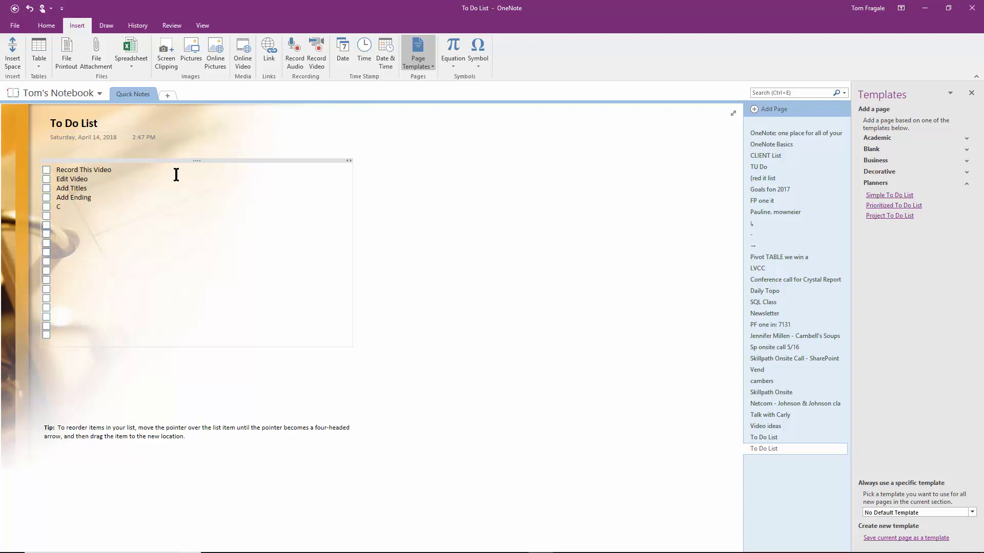
pyautogui.write('ompile Vid')
pyautogui.write('eo')
pyautogui.press('Return')
pyautogui.write('U')
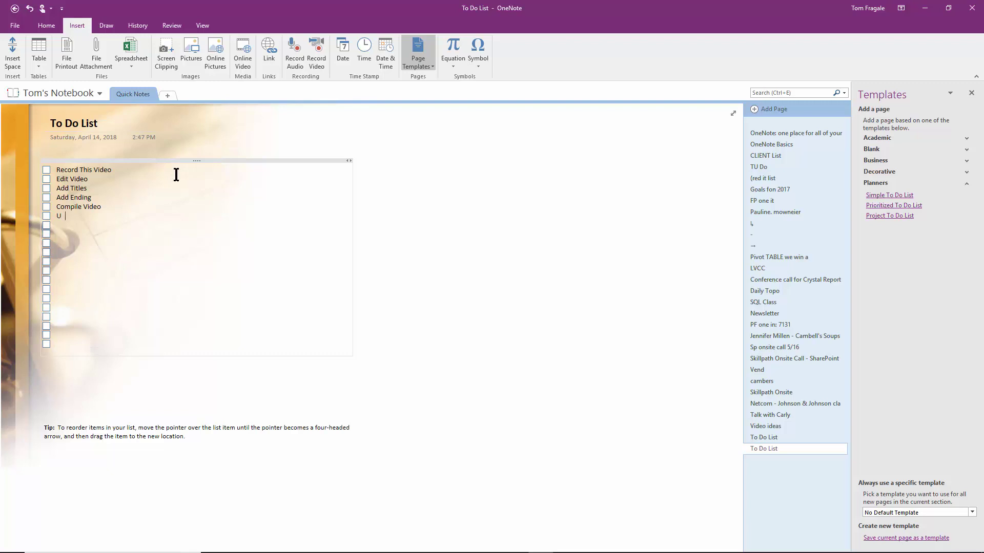
pyautogui.write('pload V')
pyautogui.write('ideo')
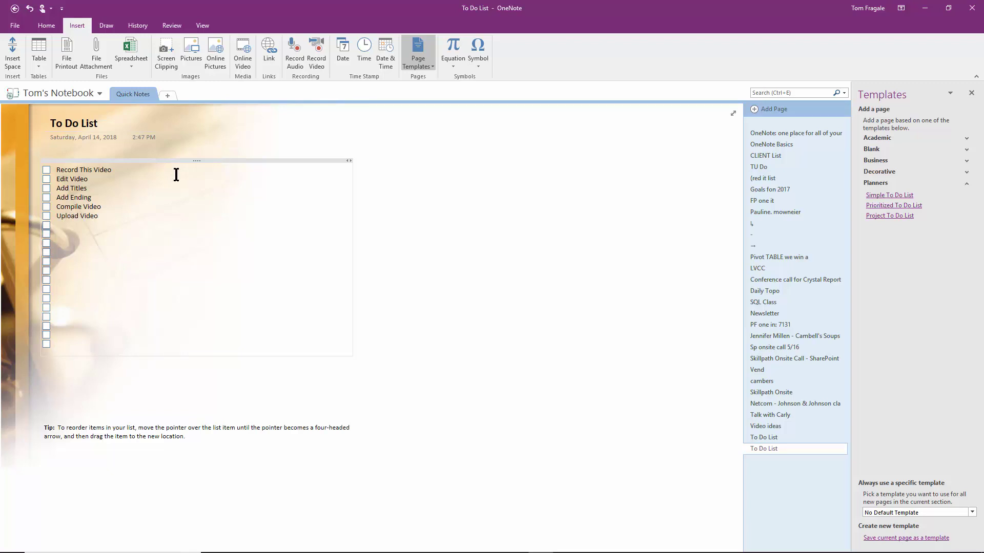
pyautogui.write(' to ')
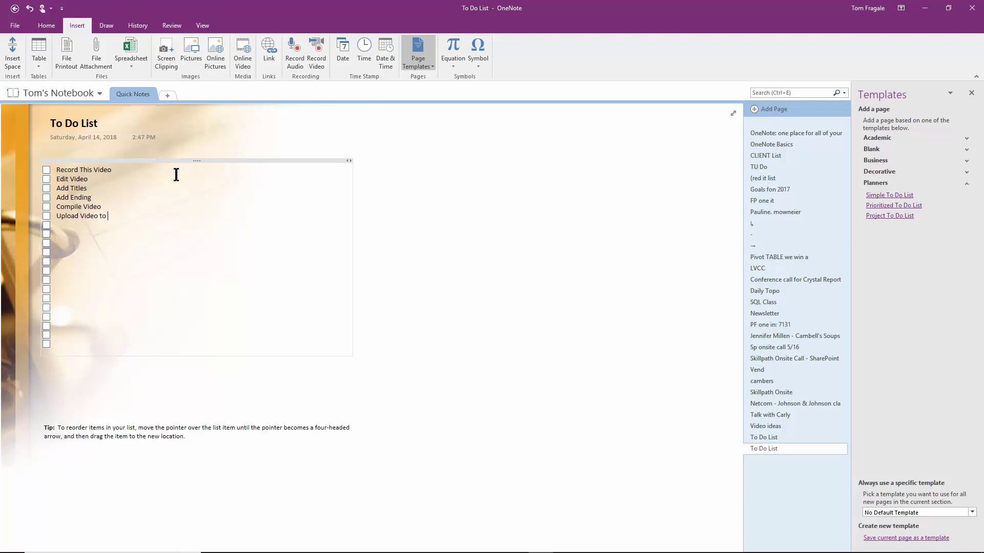
pyautogui.write('Youtine')
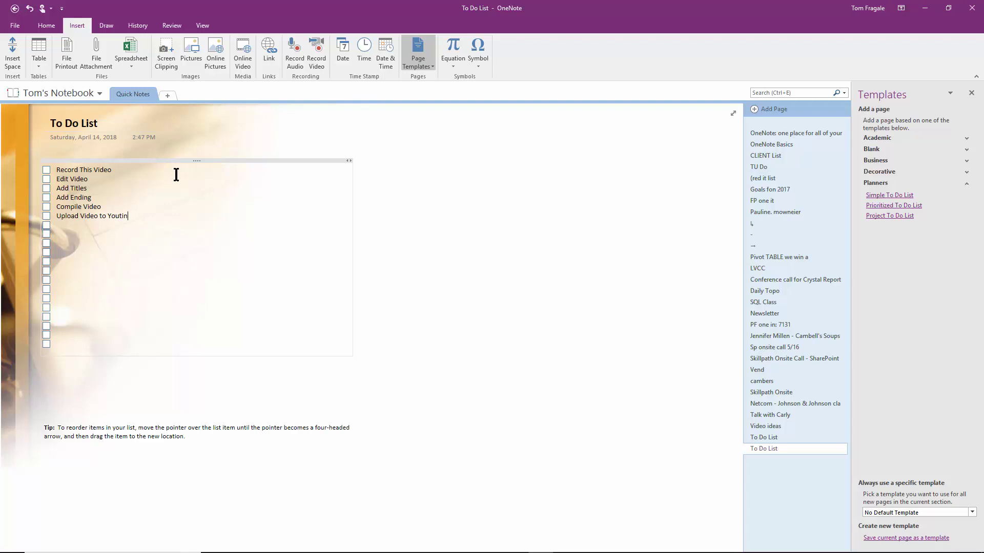
pyautogui.press('BackSpace')
pyautogui.press('BackSpace')
pyautogui.write('be')
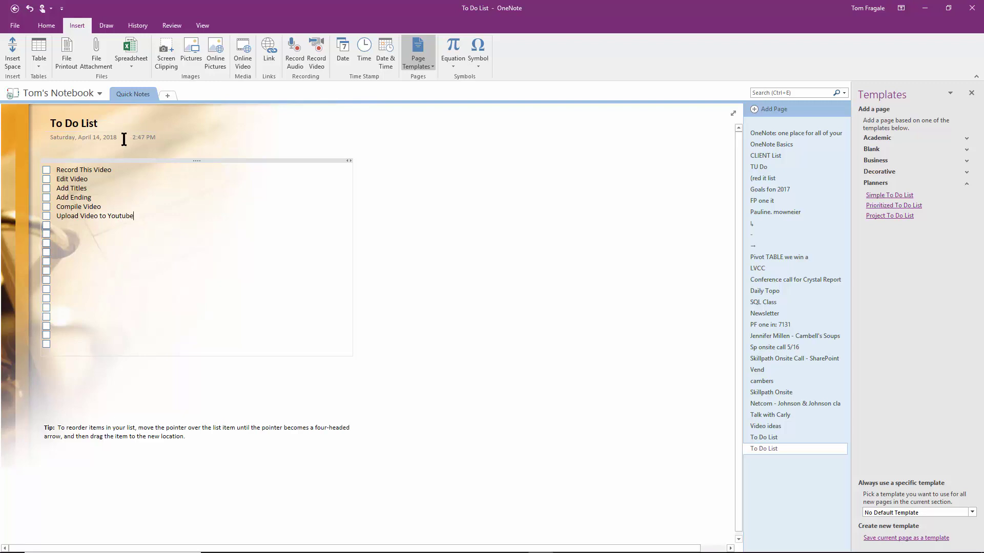
# Step: Correct the spelling of Youtube to YouTube via the spelling suggestion
pyautogui.click(42, 25)
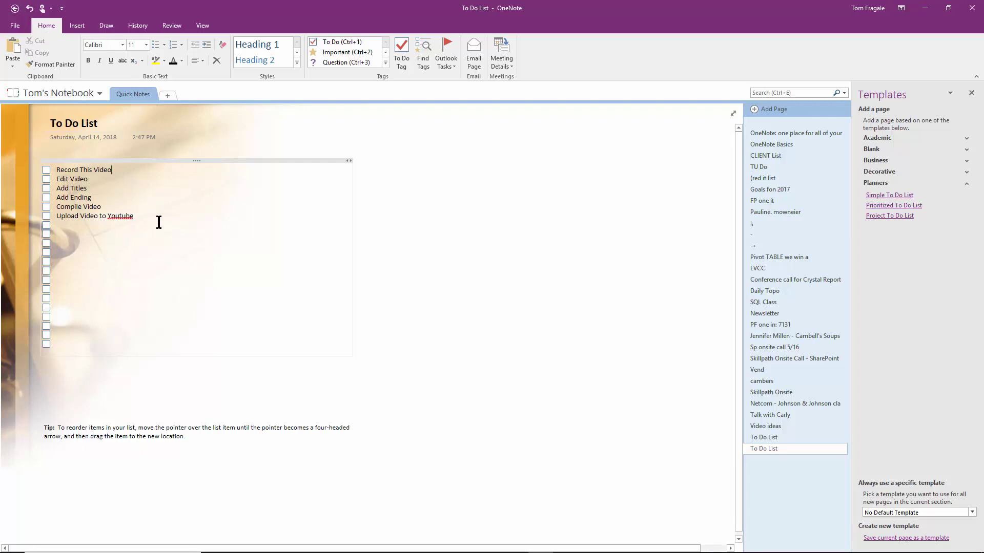
pyautogui.rightClick(111, 216)
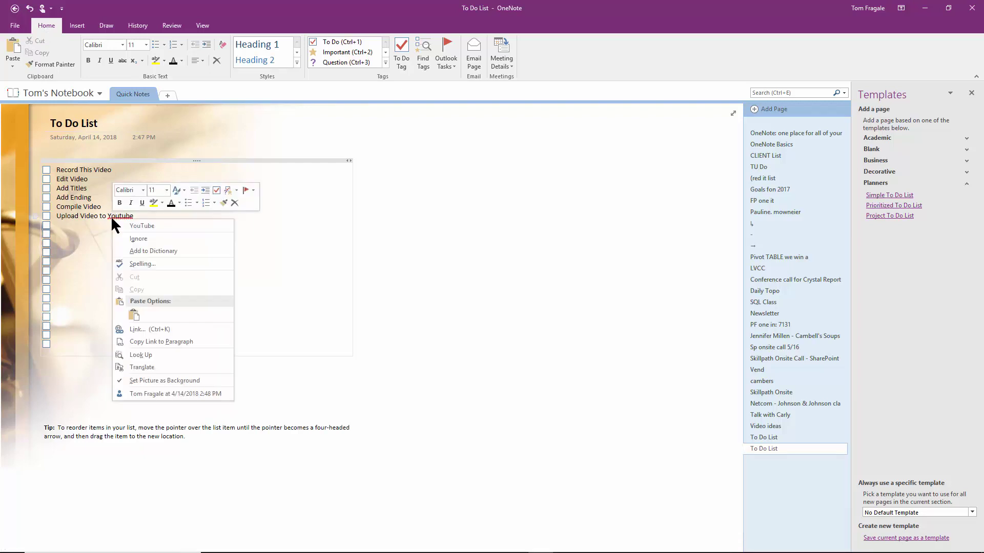
pyautogui.click(142, 226)
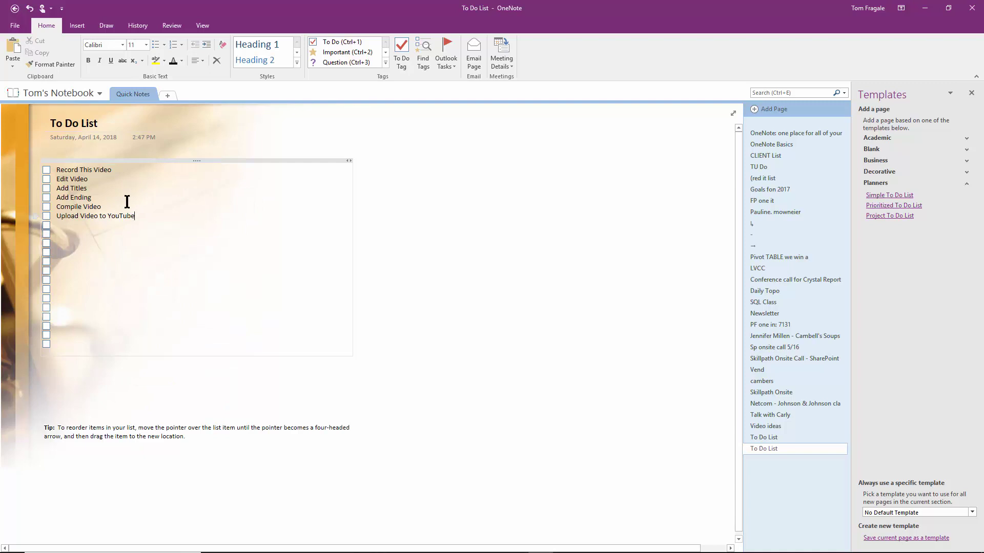
# Step: Flag Record This Video as an Outlook task due today (after briefly toggling a to-do tag)
pyautogui.click(117, 170)
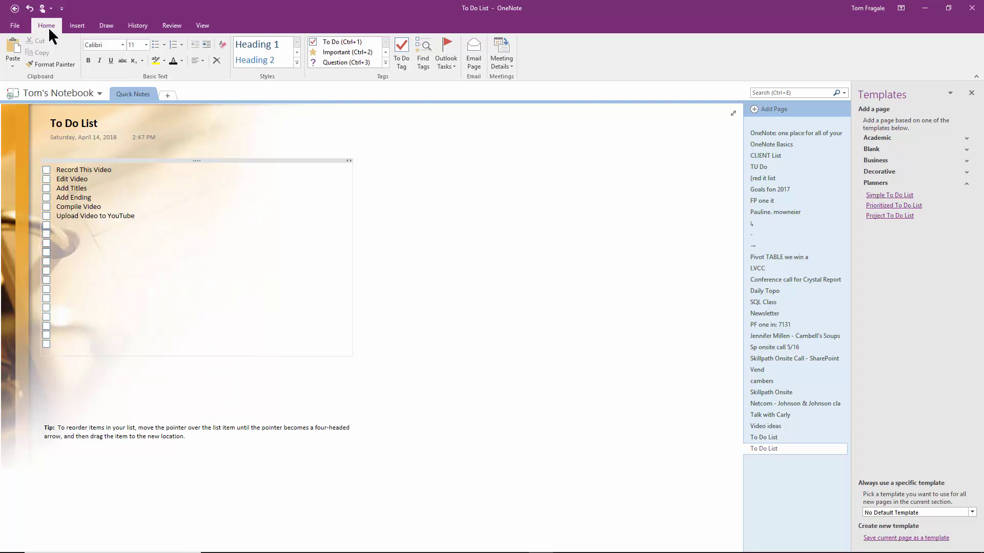
pyautogui.click(402, 73)
pyautogui.click(402, 72)
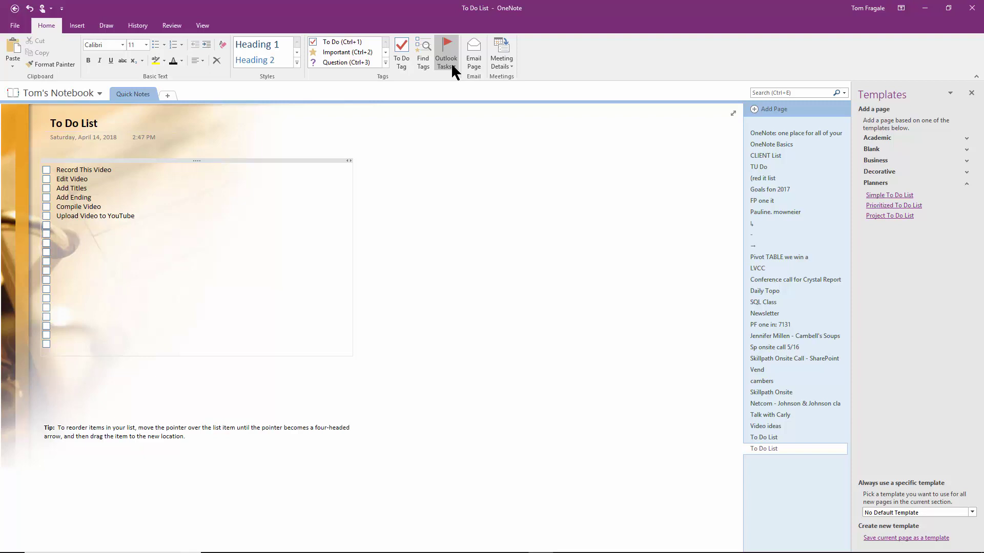
pyautogui.click(451, 62)
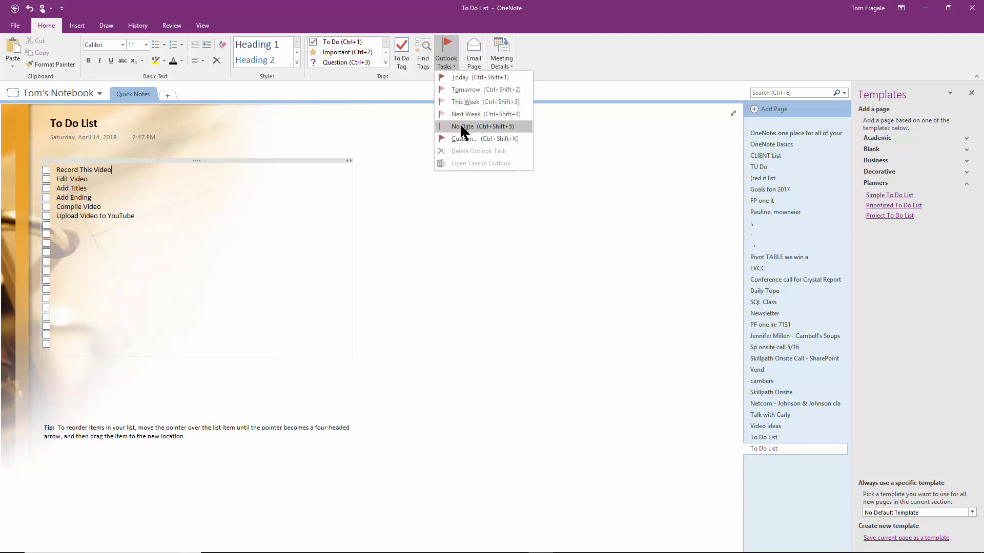
pyautogui.click(465, 77)
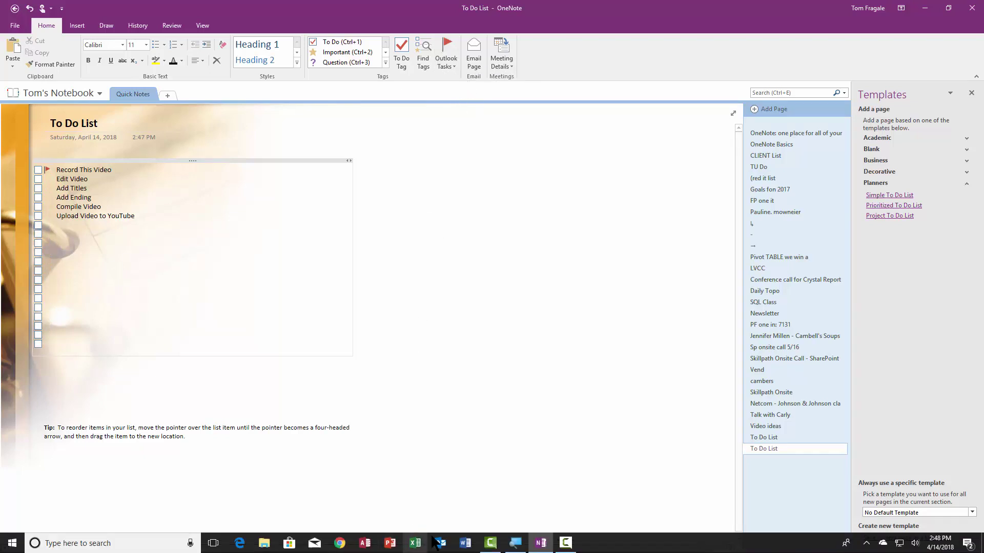
# Step: In Outlook's Tasks, locate Record This Video and reopen its linked OneNote page
pyautogui.click(440, 543)
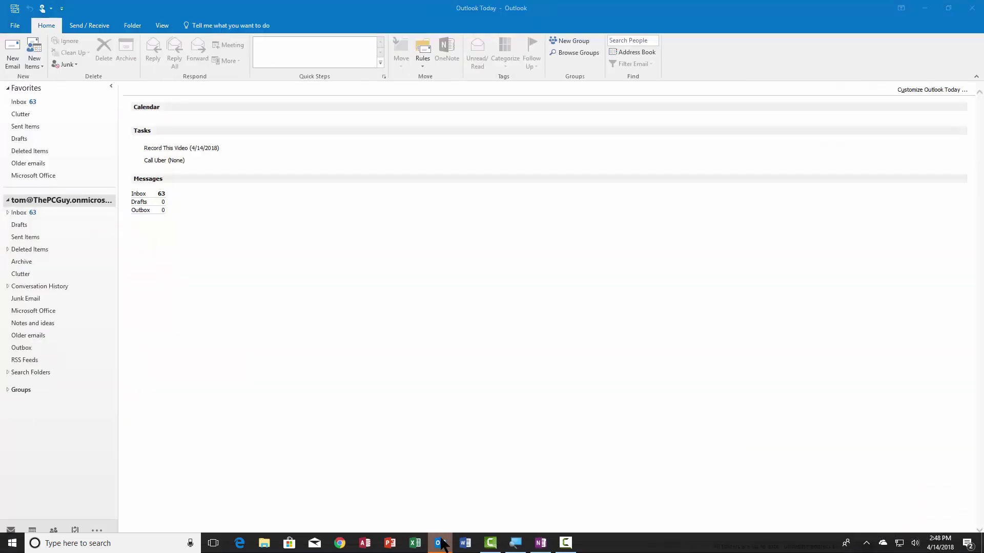
pyautogui.click(75, 530)
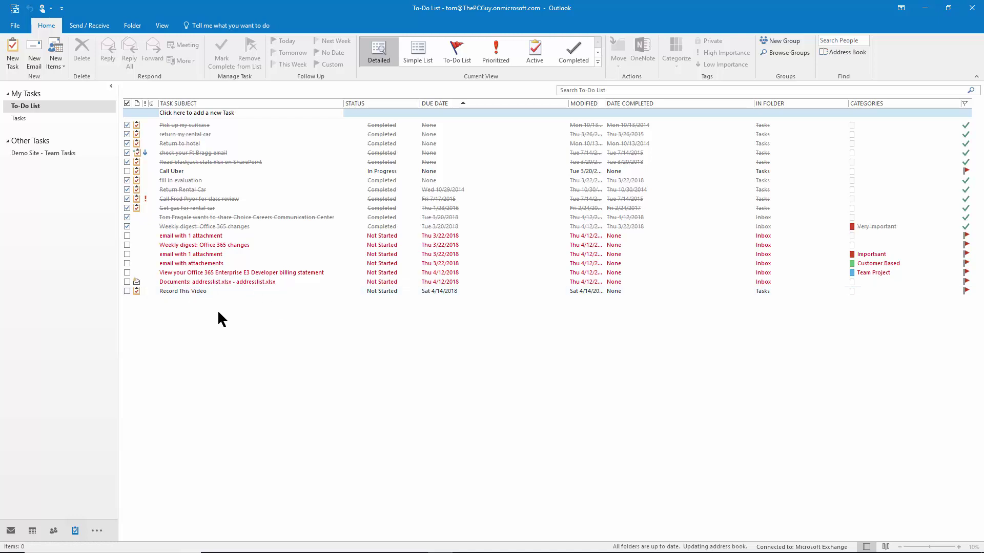
pyautogui.rightClick(196, 291)
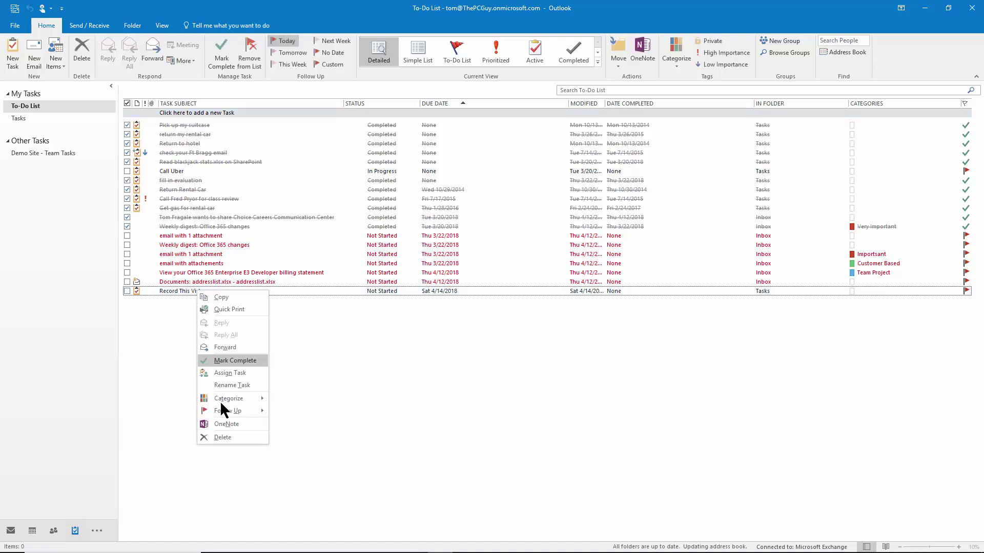
pyautogui.click(239, 425)
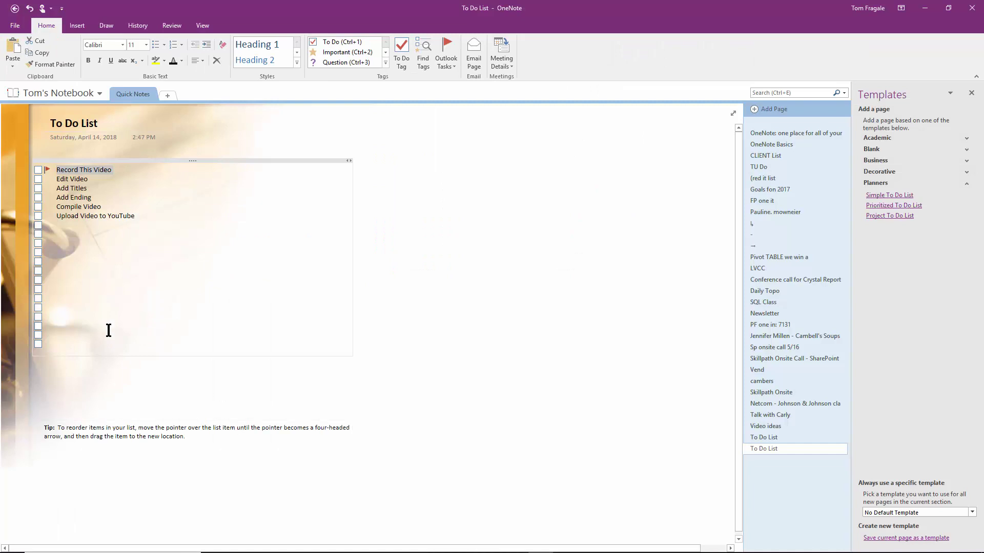
# Step: Flag Add Ending as an Outlook task due today
pyautogui.click(114, 198)
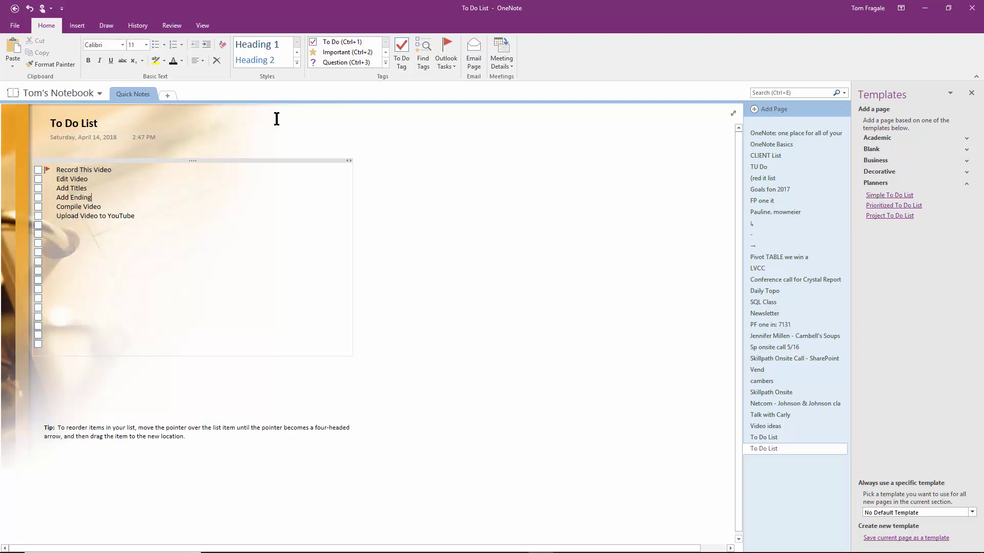
pyautogui.click(446, 65)
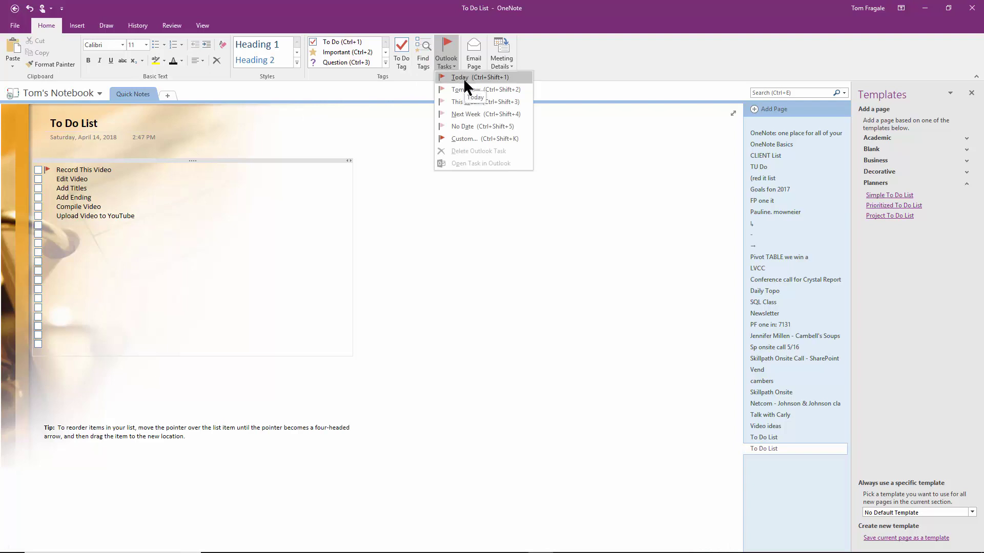
pyautogui.click(463, 78)
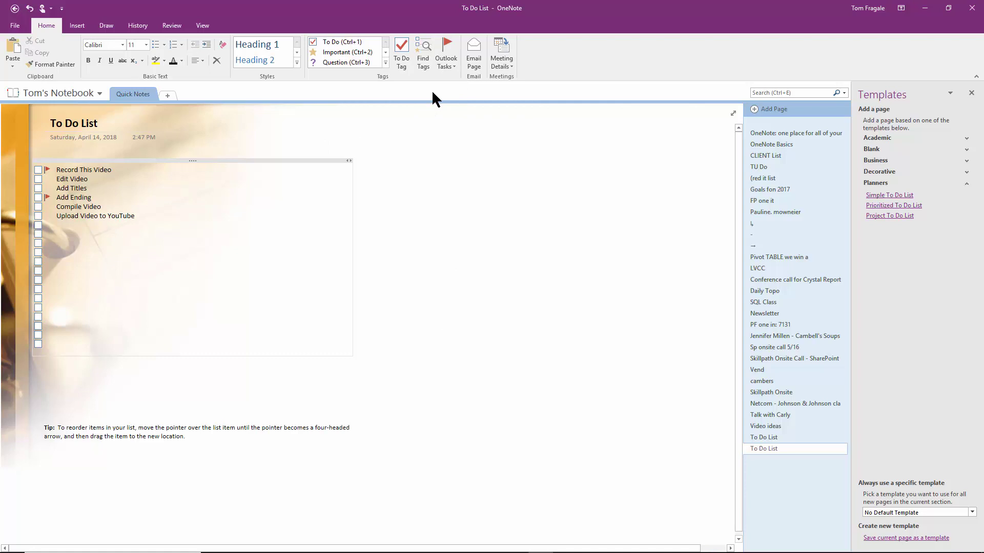
# Step: Open the Add Ending task's details in Outlook via Outlook Tasks
pyautogui.click(448, 68)
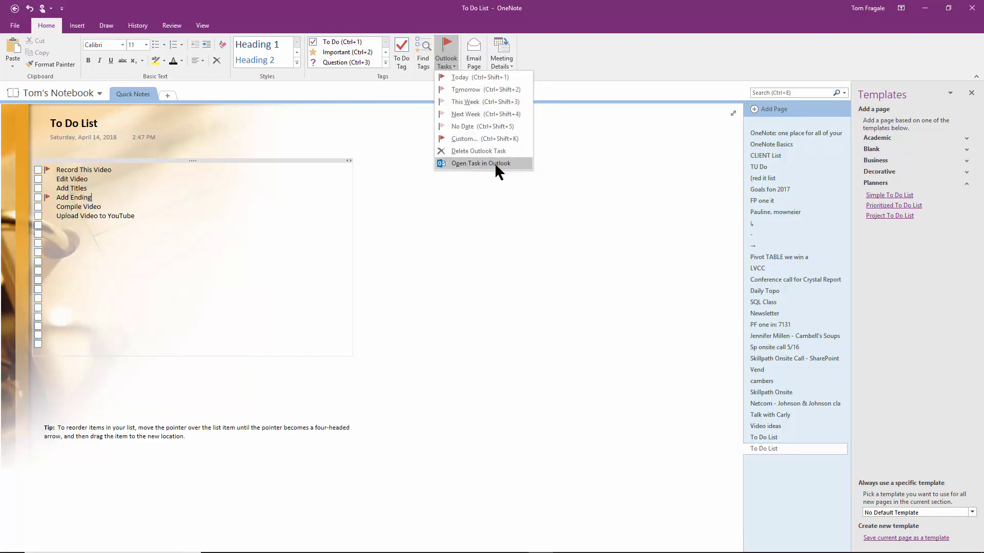
pyautogui.click(494, 162)
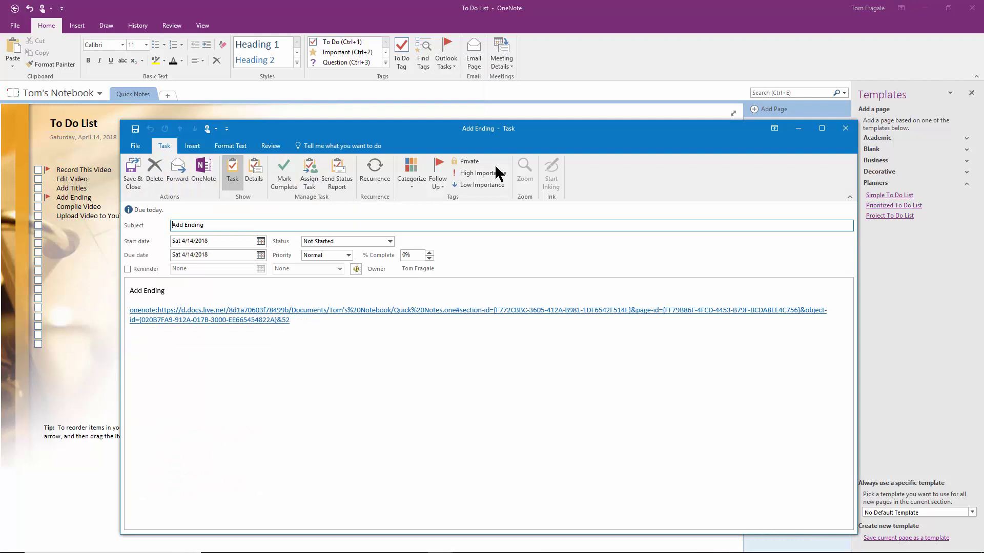
# Step: Save and close the Add Ending task, check both tasks in Outlook's To-Do List, return to OneNote
pyautogui.click(131, 174)
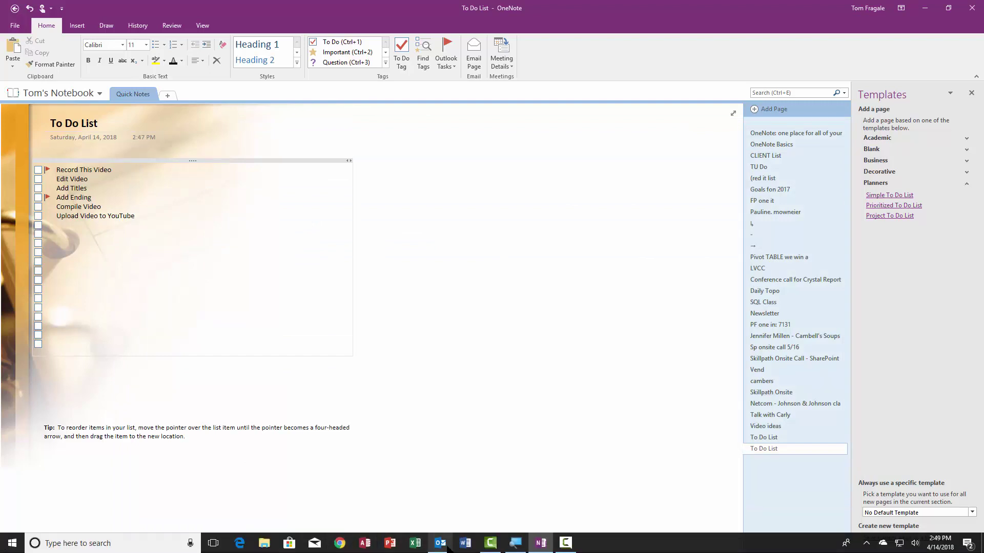
pyautogui.click(441, 544)
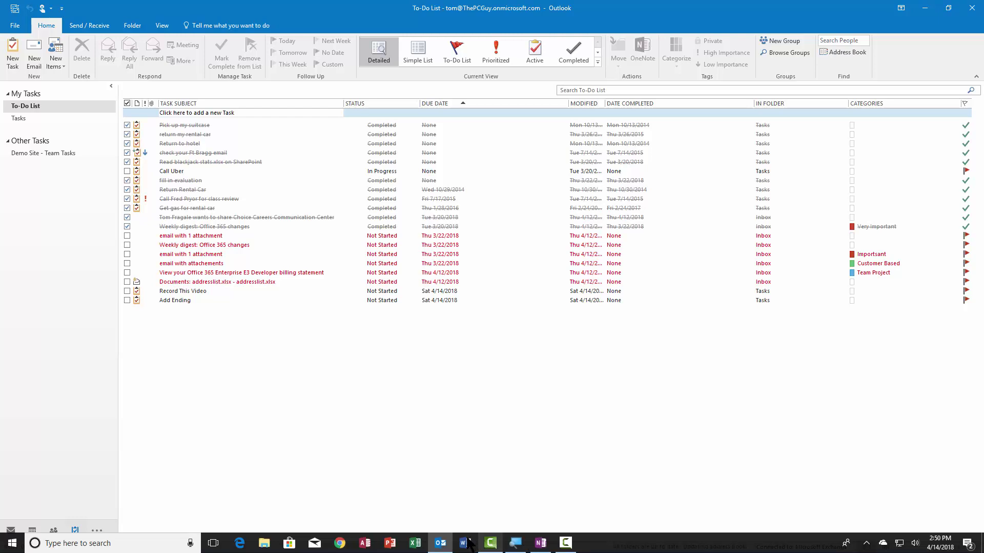
pyautogui.click(440, 543)
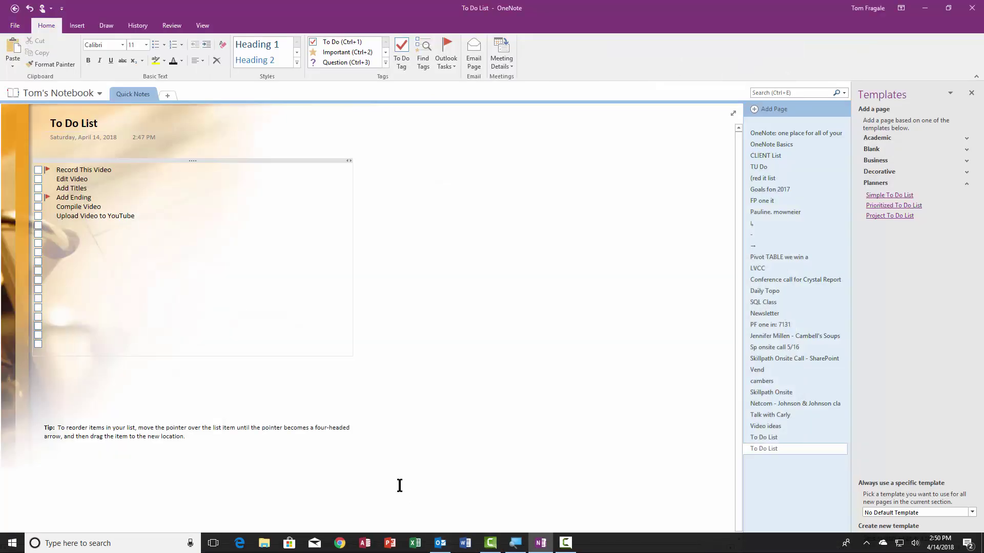